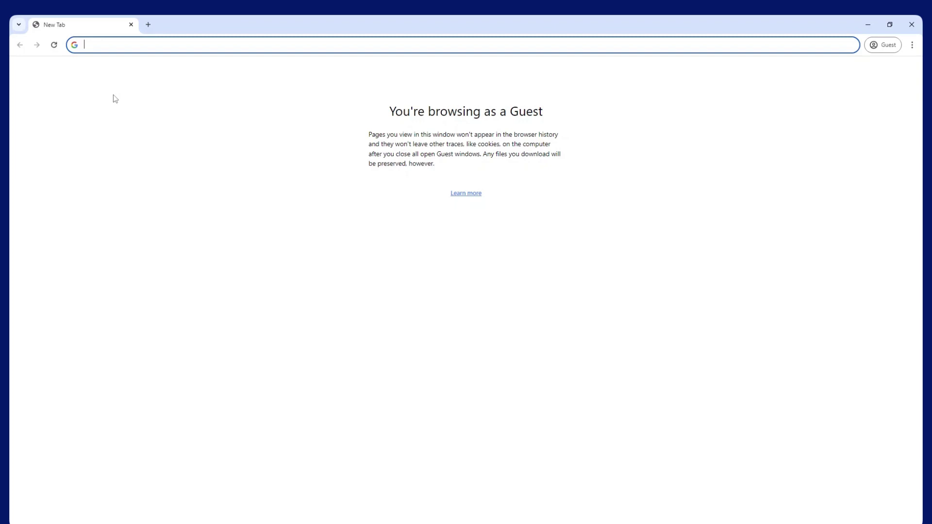
pyautogui.write('https://')
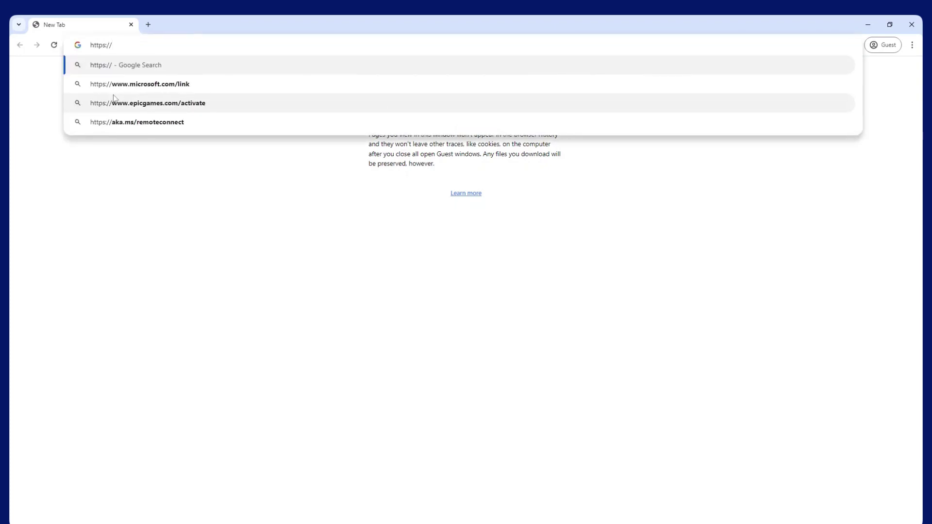
pyautogui.write('localhost')
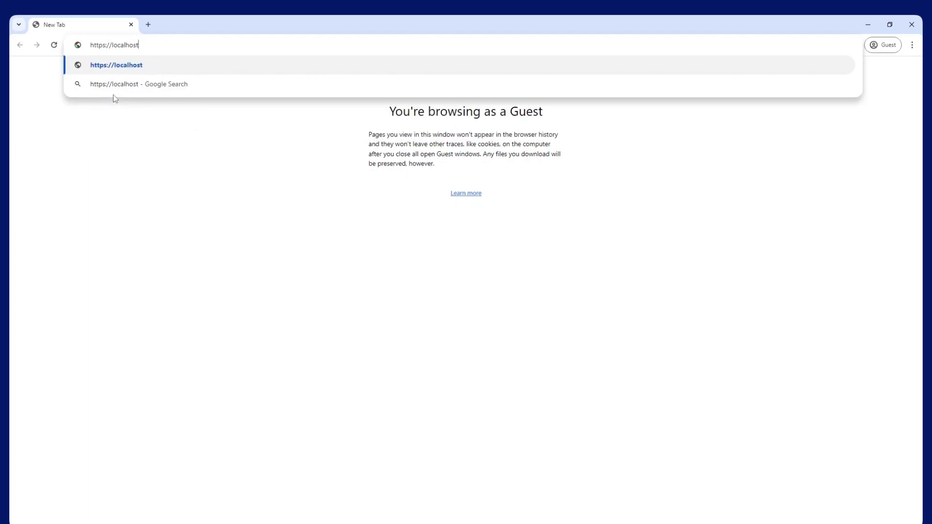
pyautogui.write(':5054')
pyautogui.press('Return')
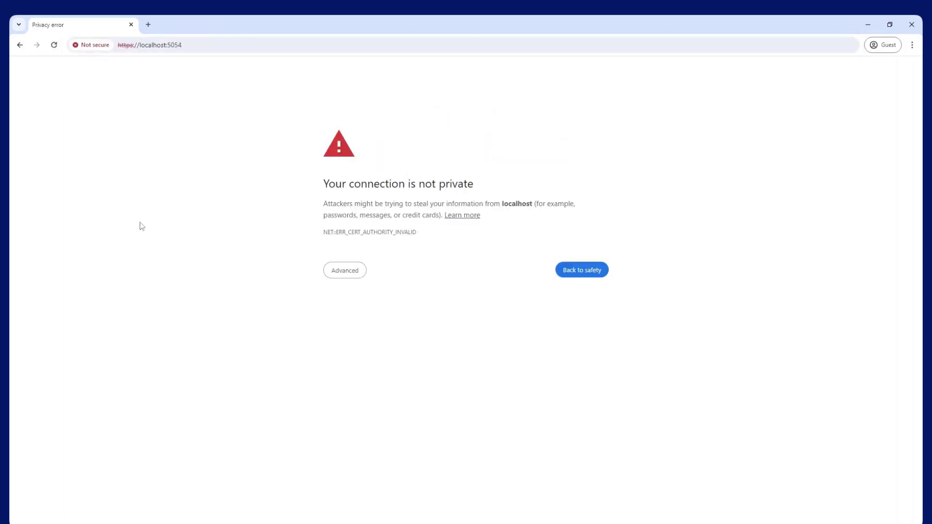
pyautogui.click(364, 273)
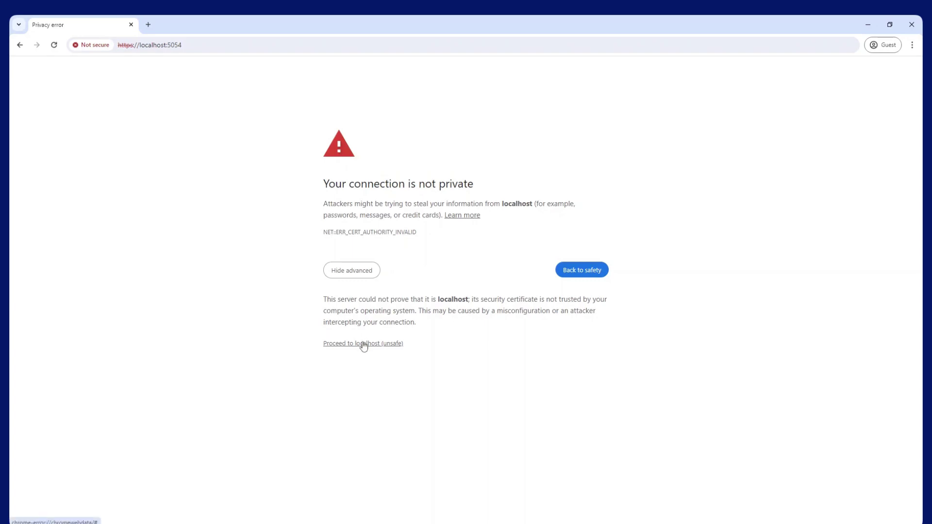
pyautogui.click(363, 345)
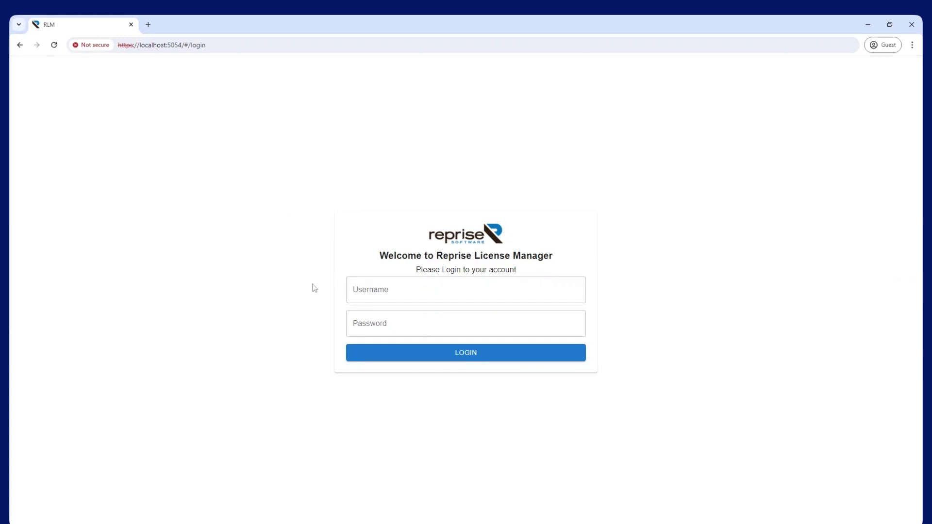
# Log in to RLM as admin with the default admin password
pyautogui.click(391, 294)
pyautogui.write('admin')
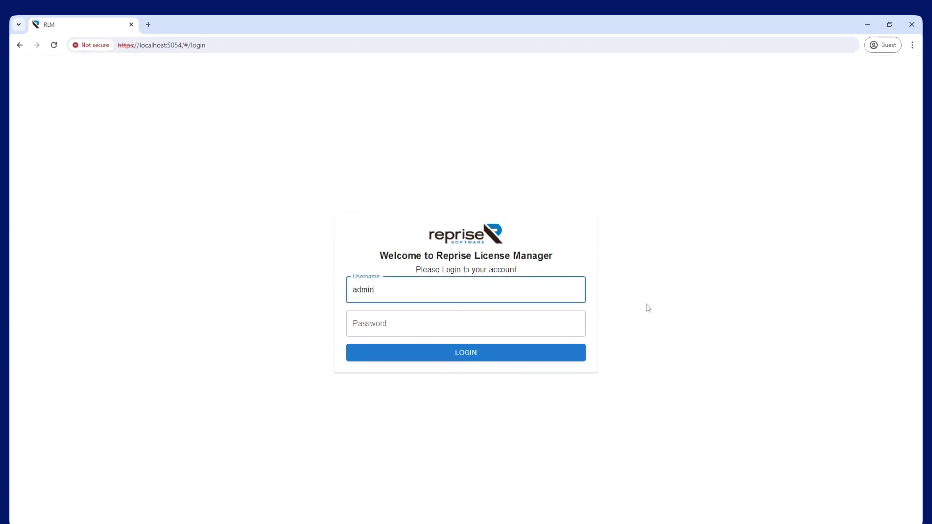
pyautogui.press('Tab')
pyautogui.write('a')
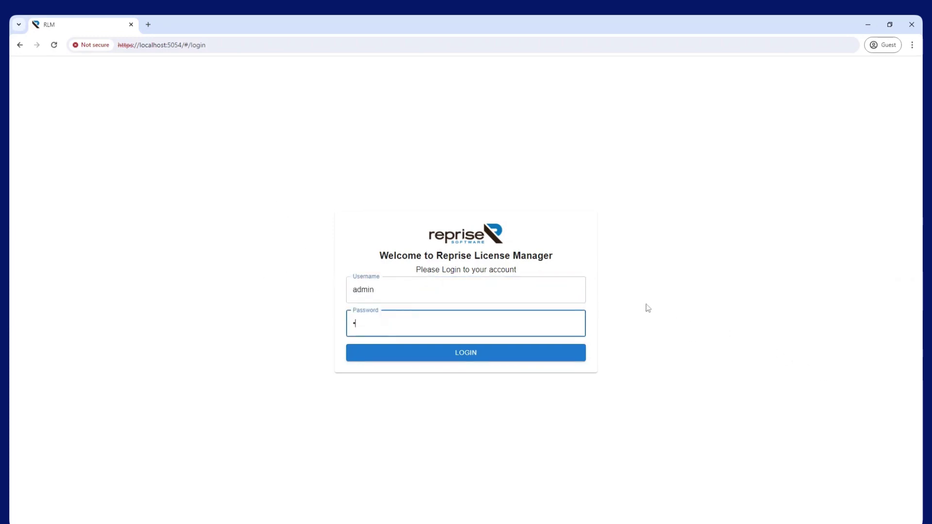
pyautogui.write('dmin')
pyautogui.press('Return')
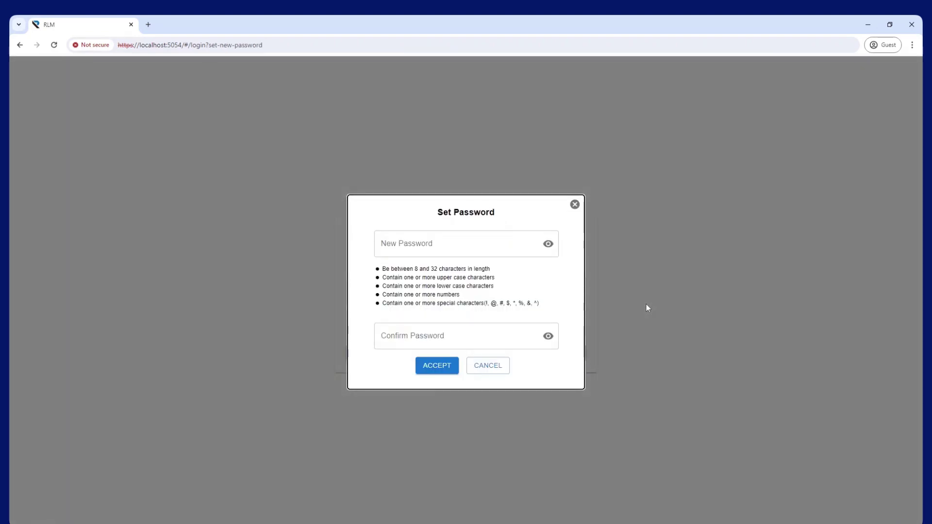
# Enter a new password and a confirmation password in the Set Password dialog and accept
pyautogui.click(450, 250)
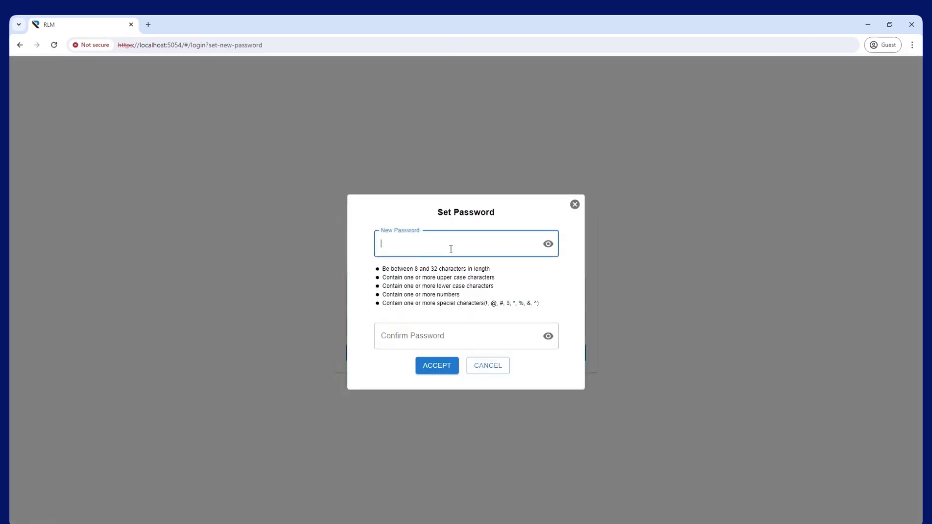
pyautogui.write('P@SSwor')
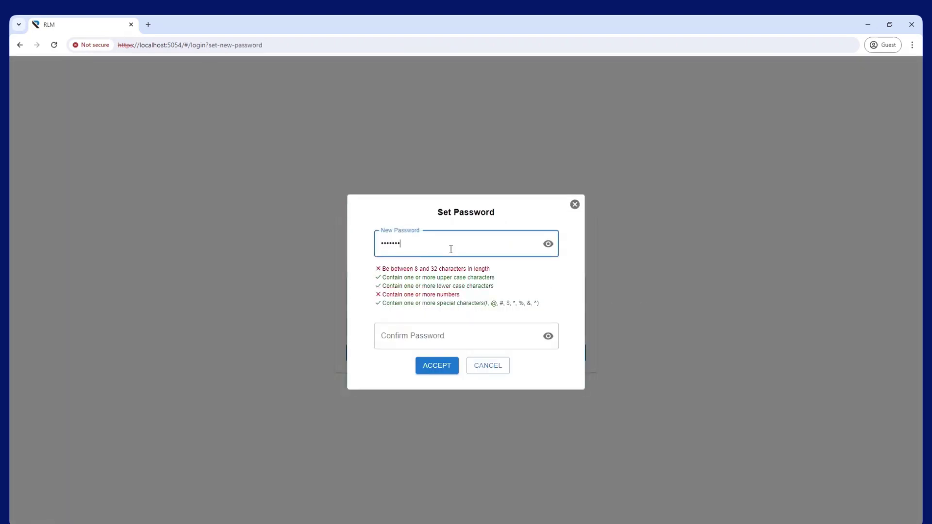
pyautogui.write('1')
pyautogui.click(438, 336)
pyautogui.write('P')
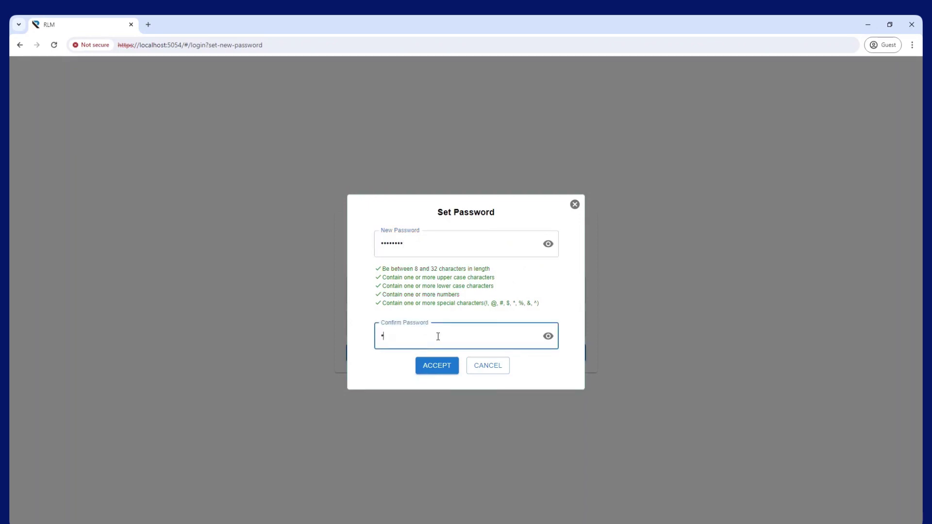
pyautogui.write('ass@123')
pyautogui.click(432, 369)
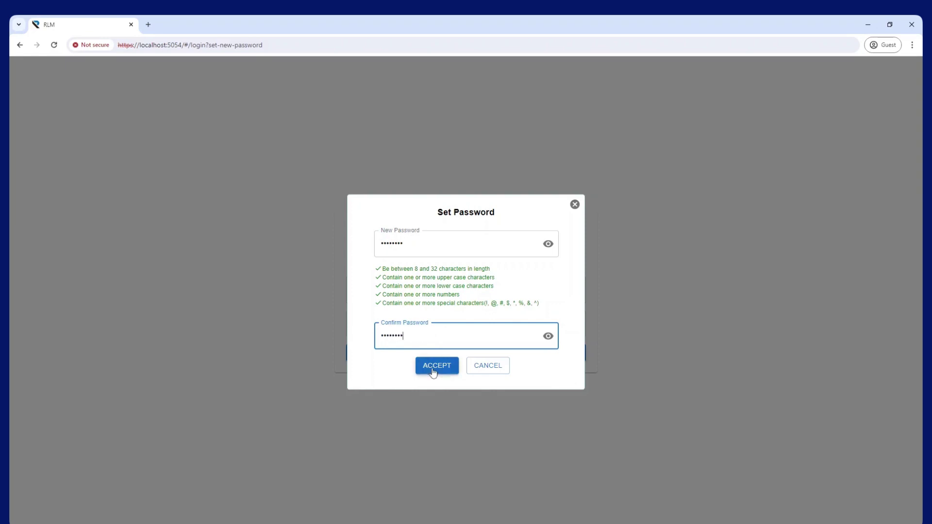
pyautogui.click(811, 80)
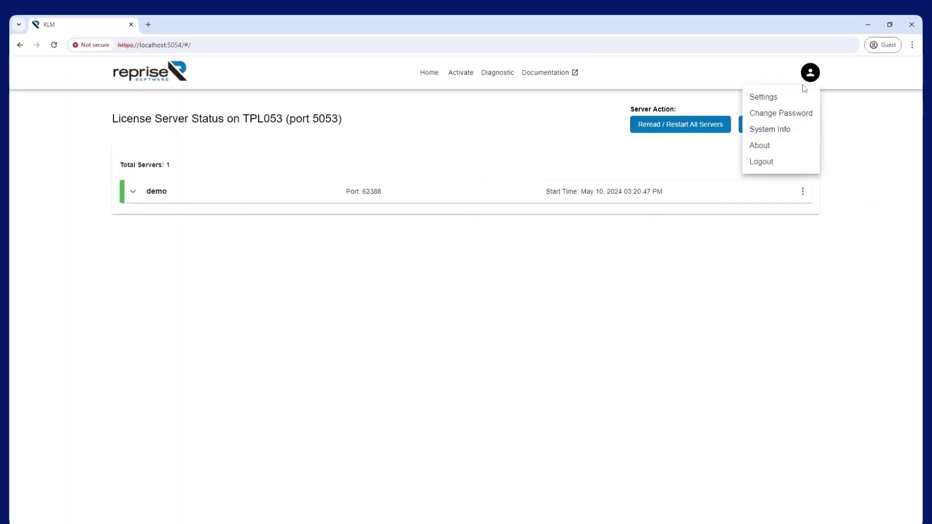
# Create user 'new-admin' with the Admin role in Settings and copy its generated credentials
pyautogui.click(775, 98)
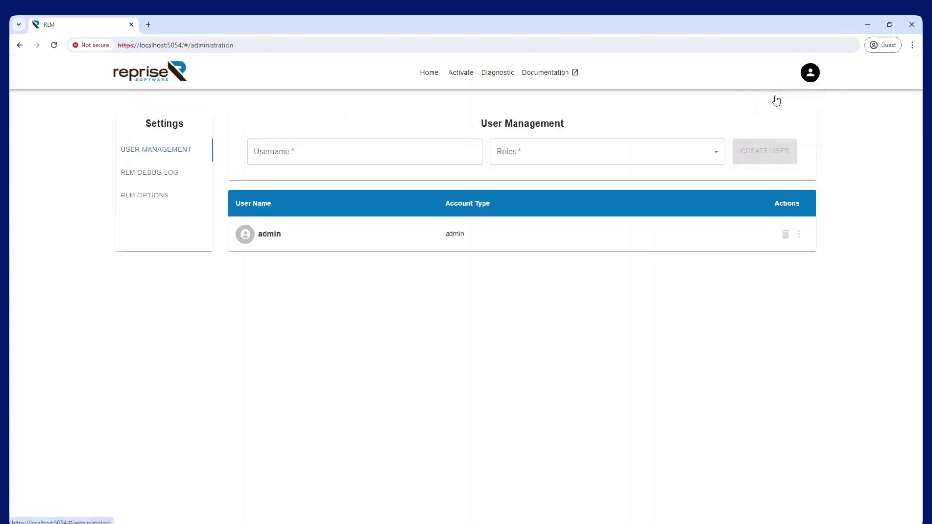
pyautogui.click(343, 150)
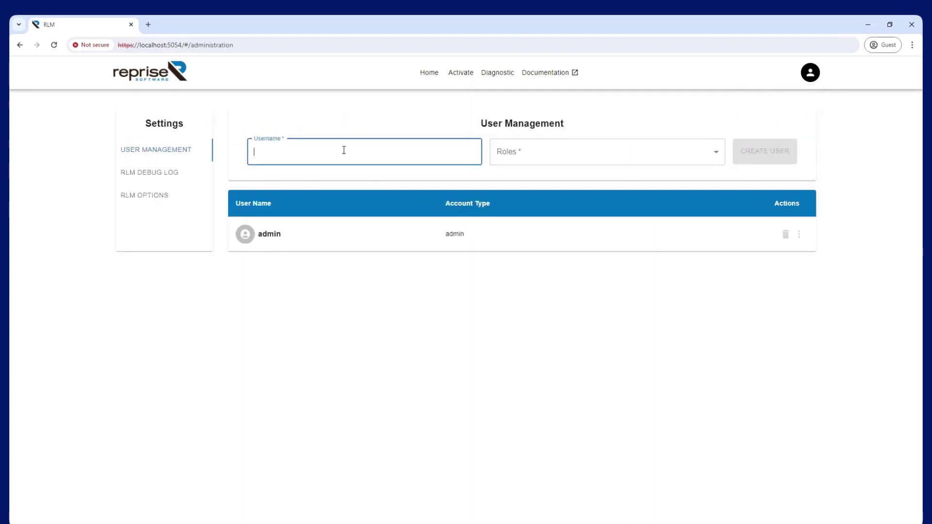
pyautogui.write('new-admin')
pyautogui.click(716, 158)
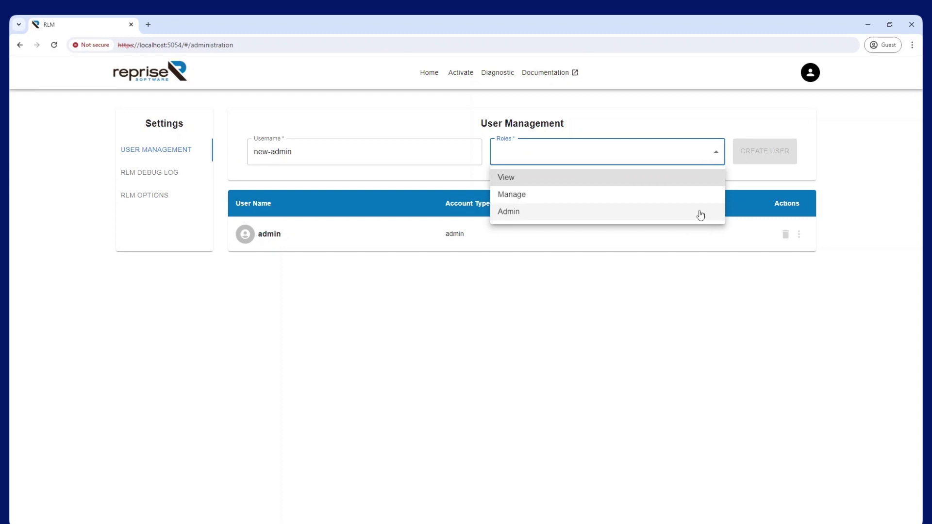
pyautogui.click(699, 215)
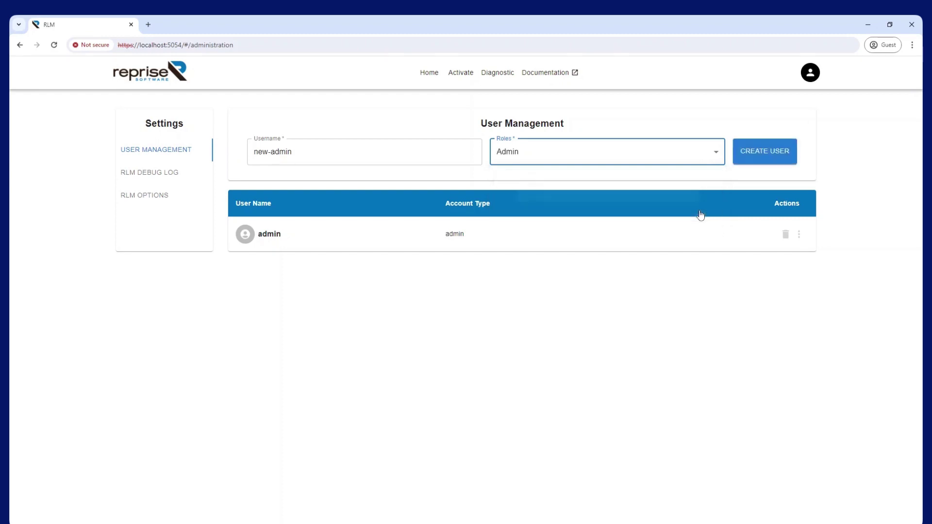
pyautogui.click(757, 154)
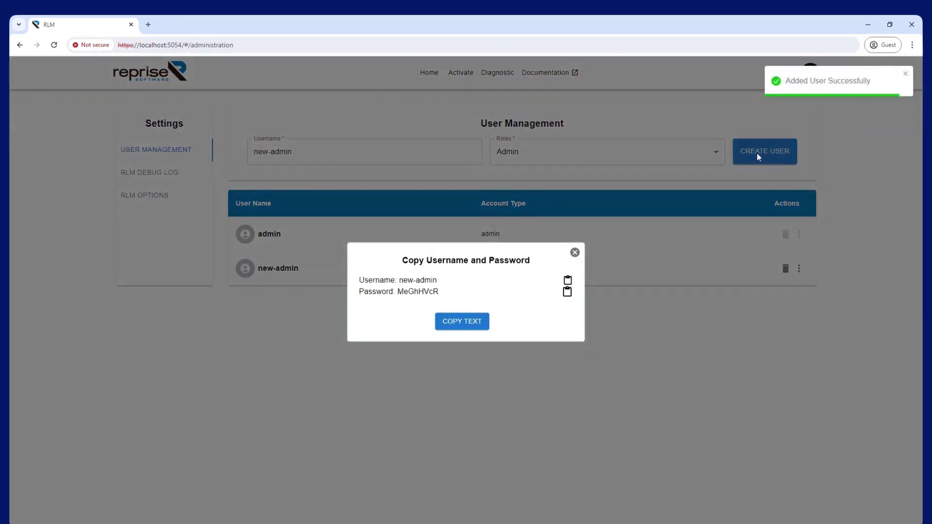
pyautogui.click(481, 322)
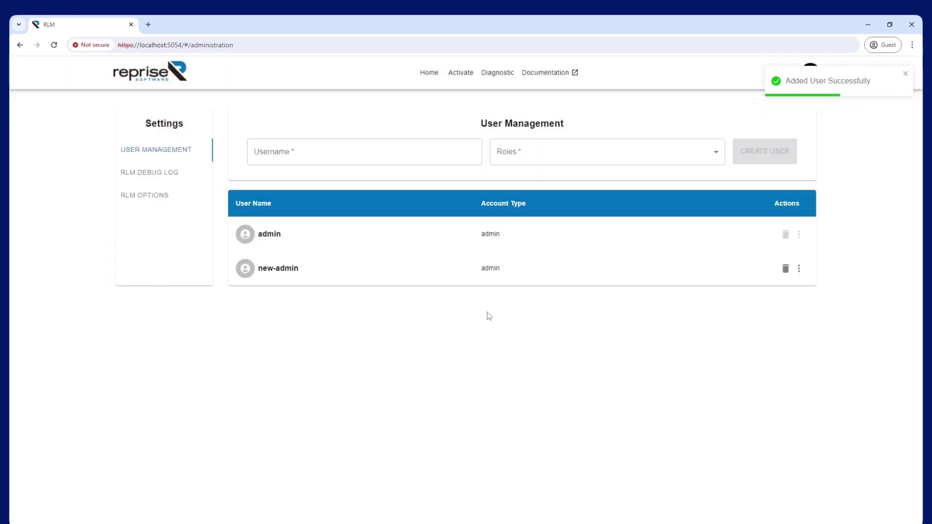
pyautogui.click(430, 73)
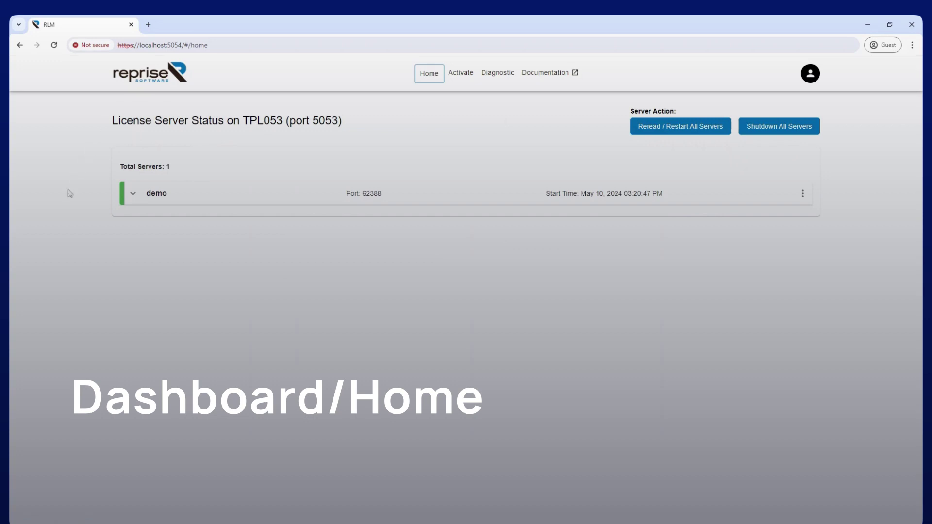
# Expand the demo server and its example-float license to view the license's checkout details
pyautogui.click(132, 195)
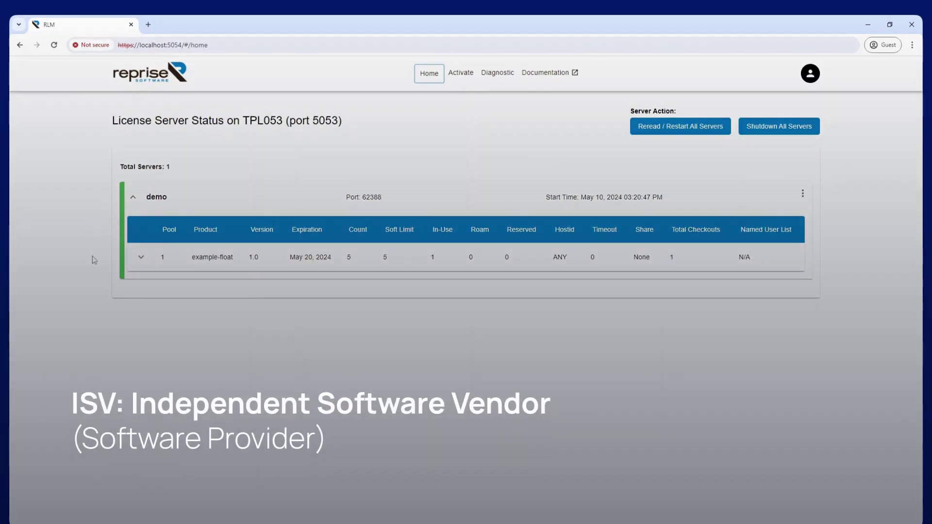
pyautogui.click(141, 257)
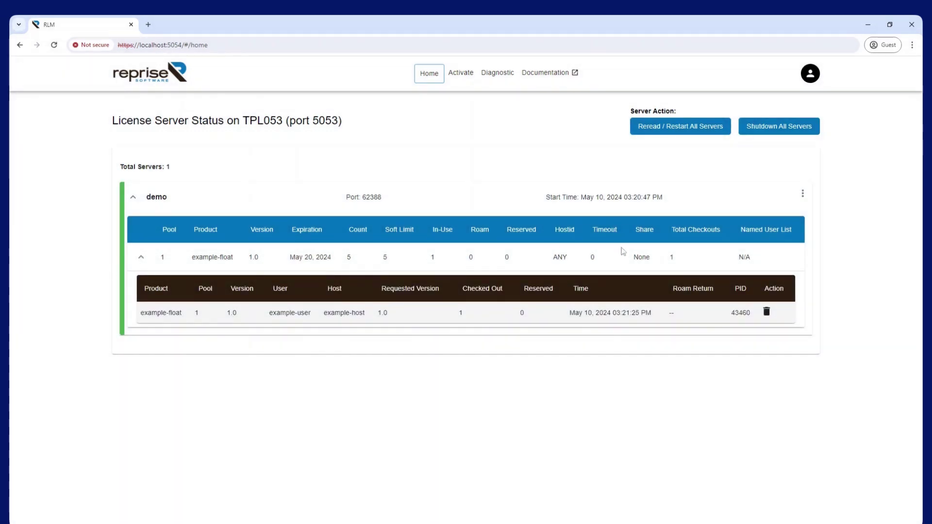
pyautogui.click(802, 193)
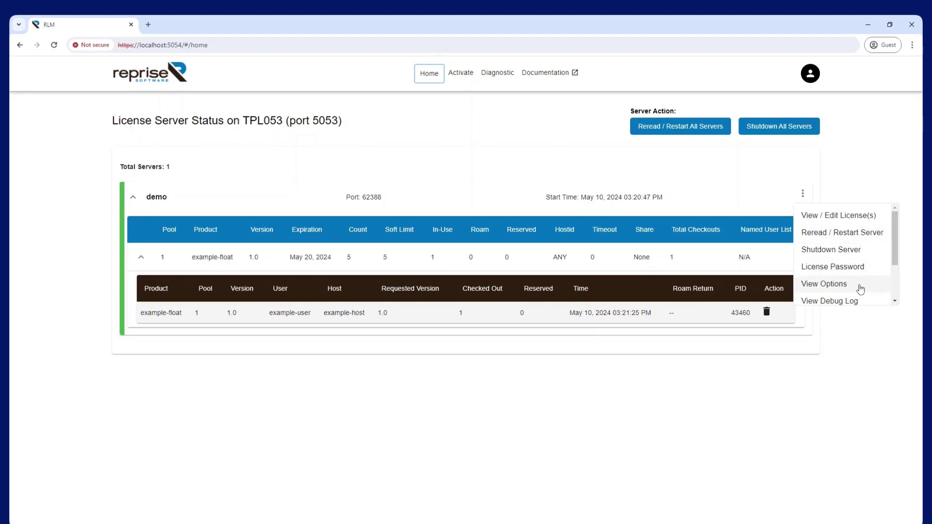
pyautogui.scroll(-2, 862, 289)
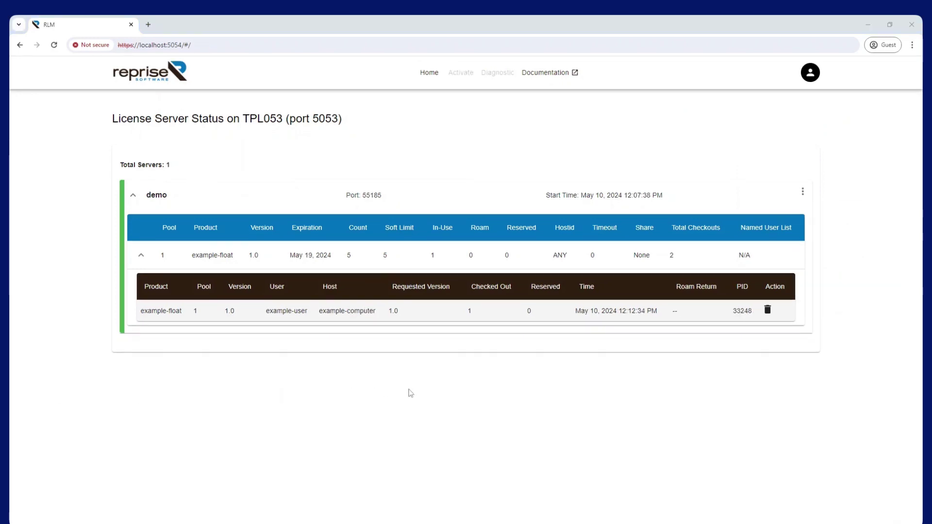
pyautogui.click(802, 193)
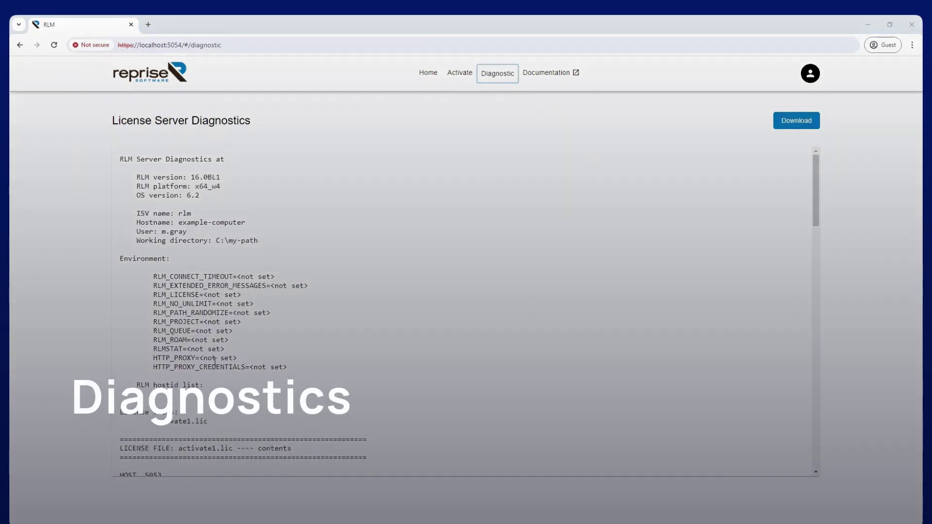
# Download the License Server Diagnostics report as rlmdiag.txt
pyautogui.click(784, 124)
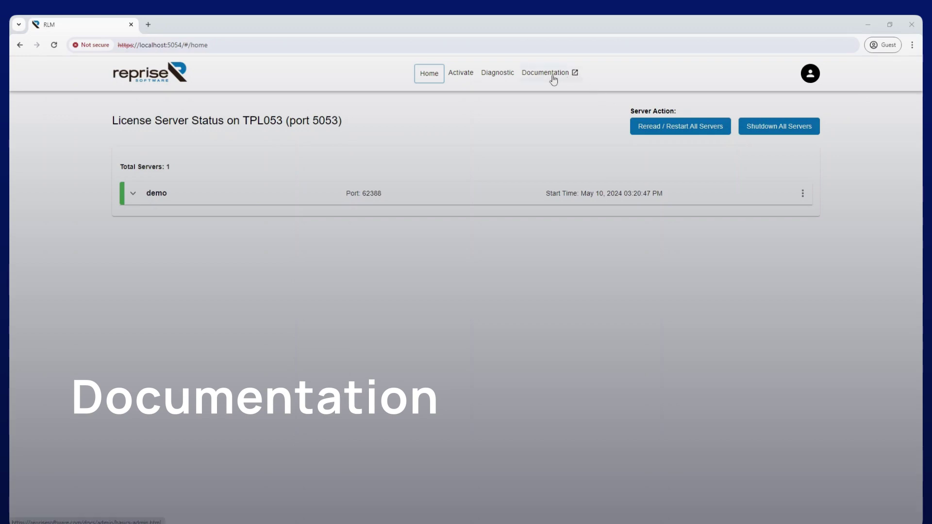
pyautogui.click(553, 79)
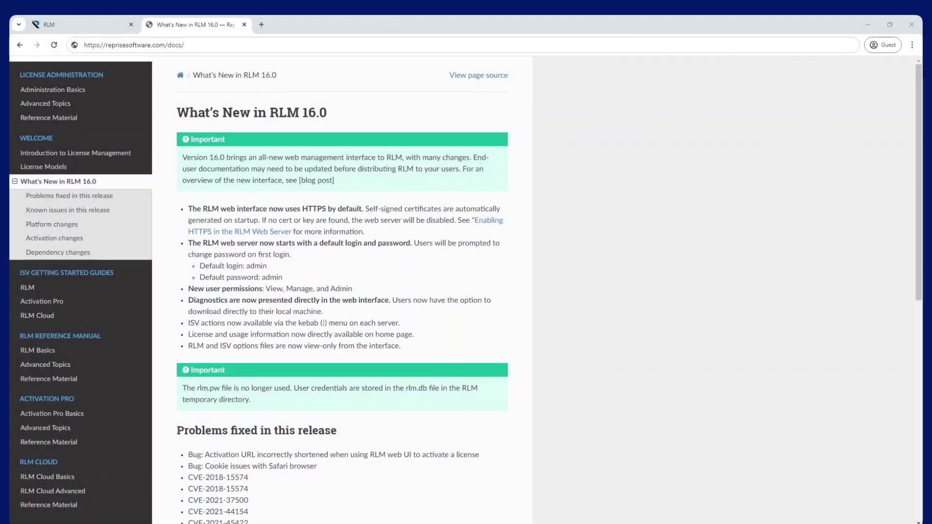
# Visit the Settings page from the account menu, then open the System Info page
pyautogui.click(810, 74)
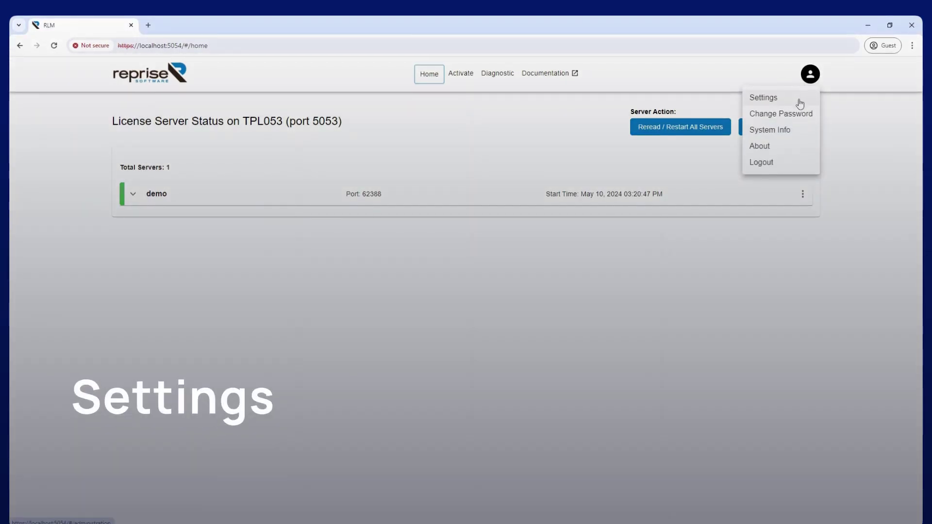
pyautogui.click(799, 102)
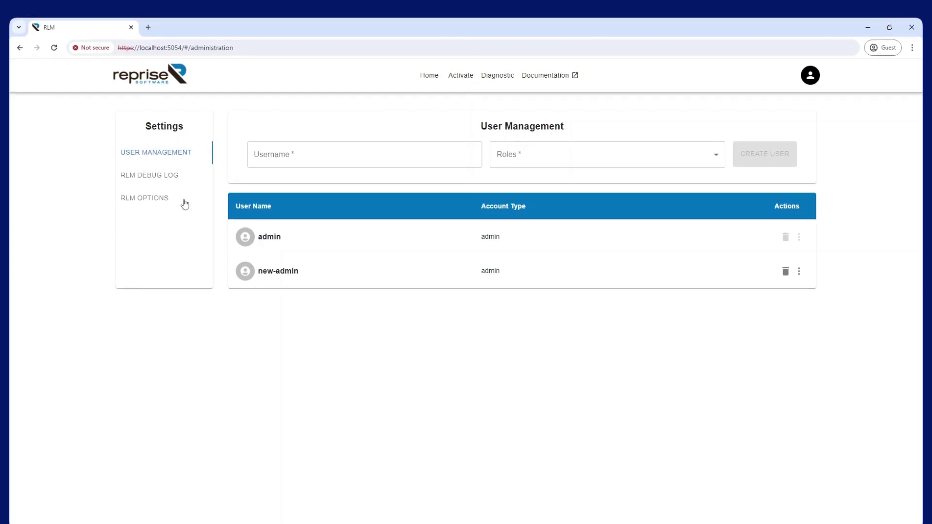
pyautogui.click(810, 77)
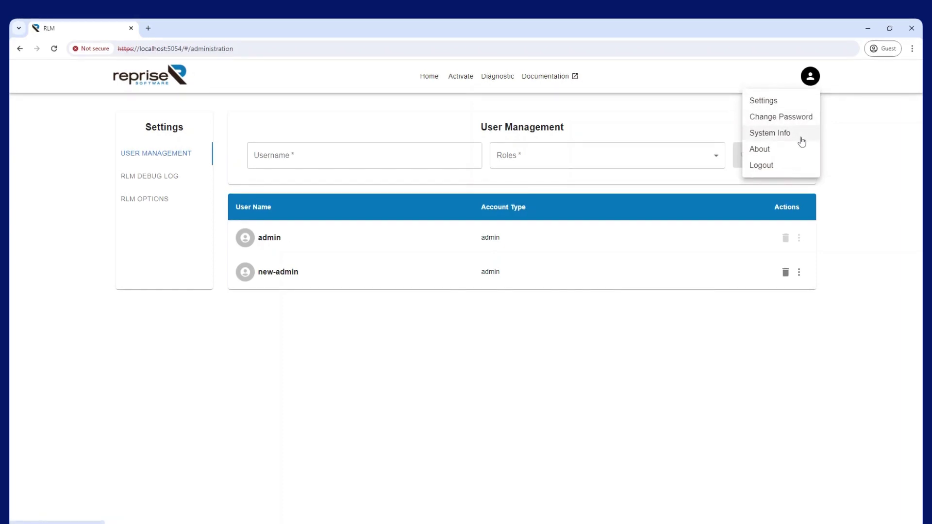
pyautogui.click(801, 140)
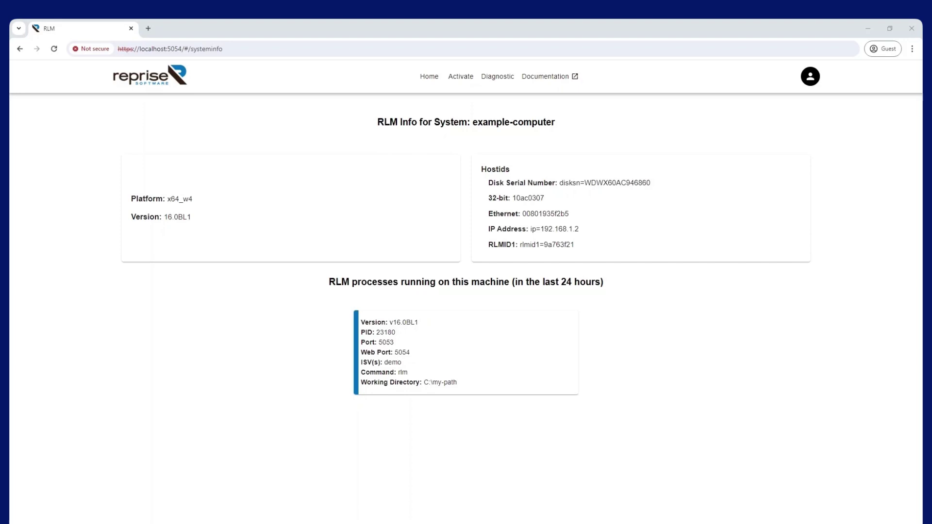